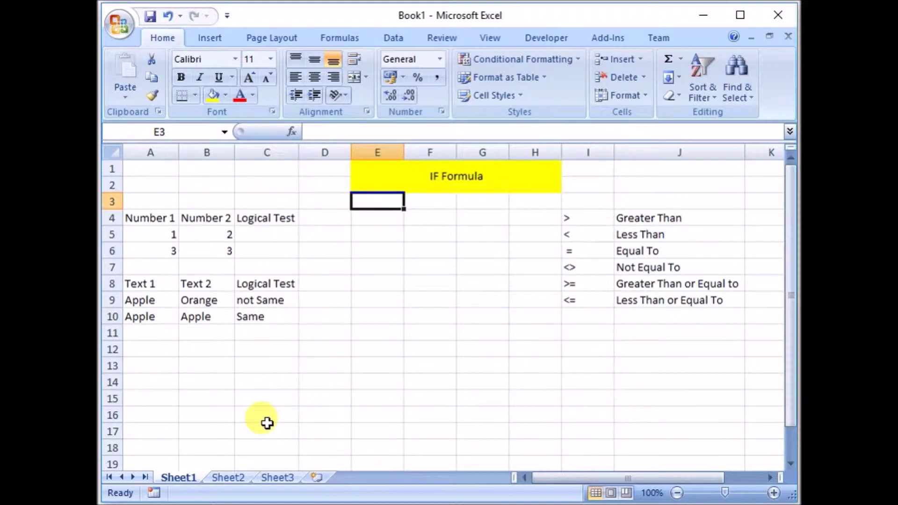
# - Select the IF Formula title and point out the numbers 1 and 2 in A5 and B5
pyautogui.click(461, 170)
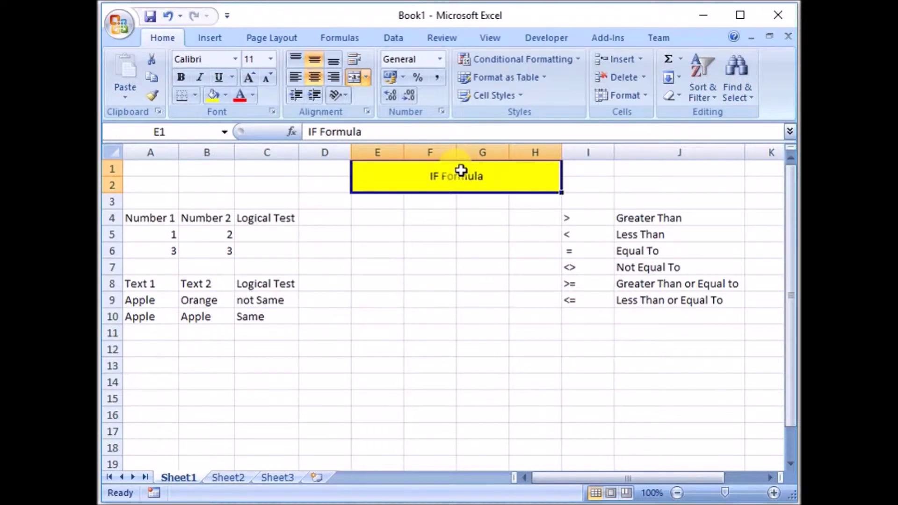
pyautogui.click(443, 186)
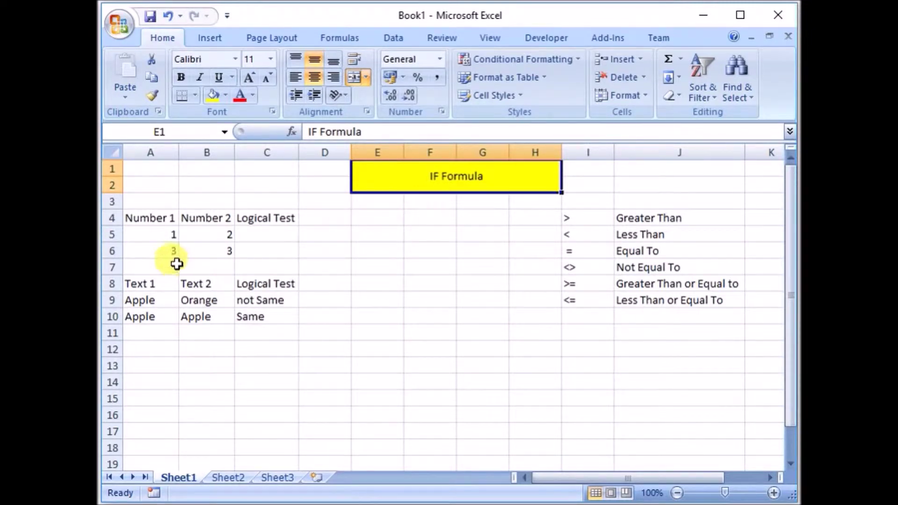
pyautogui.click(166, 233)
pyautogui.click(223, 238)
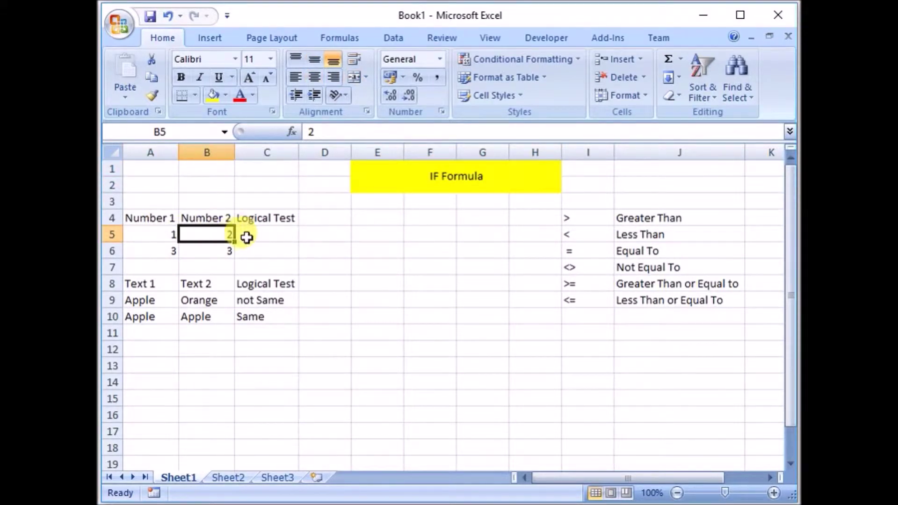
# - Enter =IF(A5=B5,"equal","not equal") in C5, fixing the typo in "equal"
pyautogui.click(244, 235)
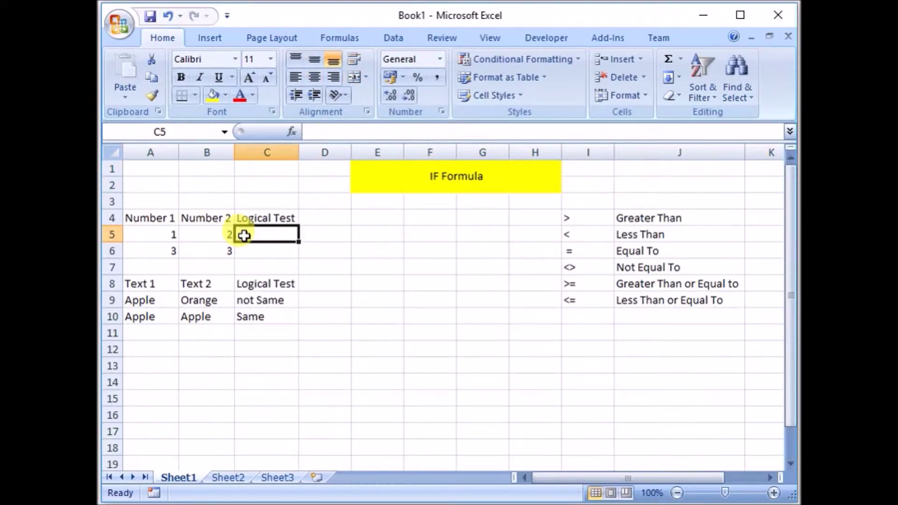
pyautogui.write('=IF(')
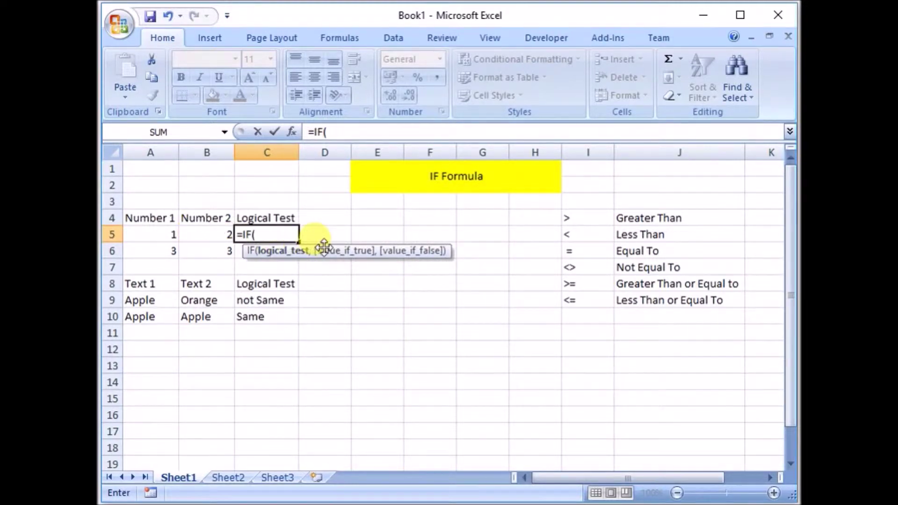
pyautogui.click(273, 234)
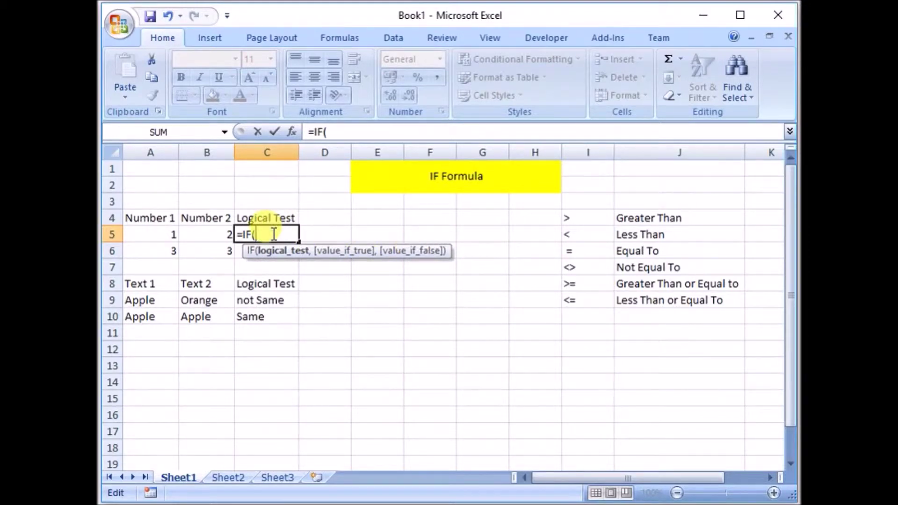
pyautogui.click(158, 237)
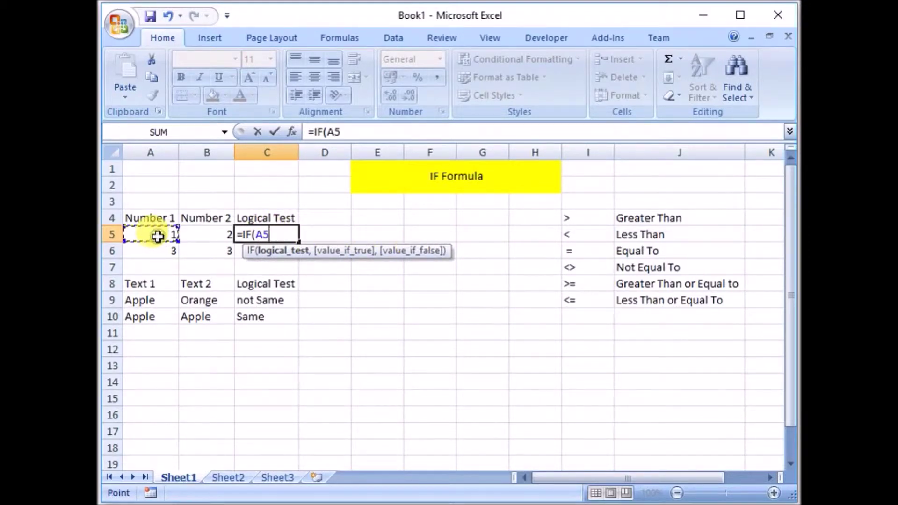
pyautogui.write('=')
pyautogui.click(211, 233)
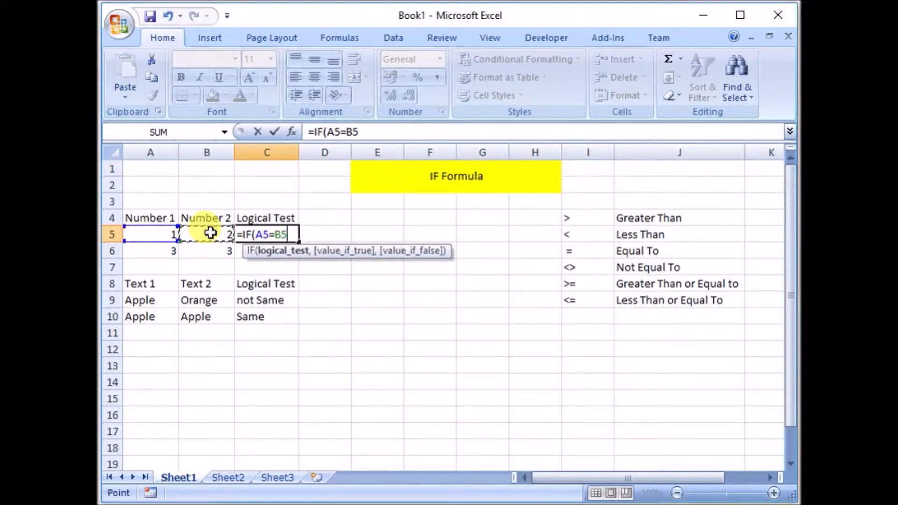
pyautogui.write(',')
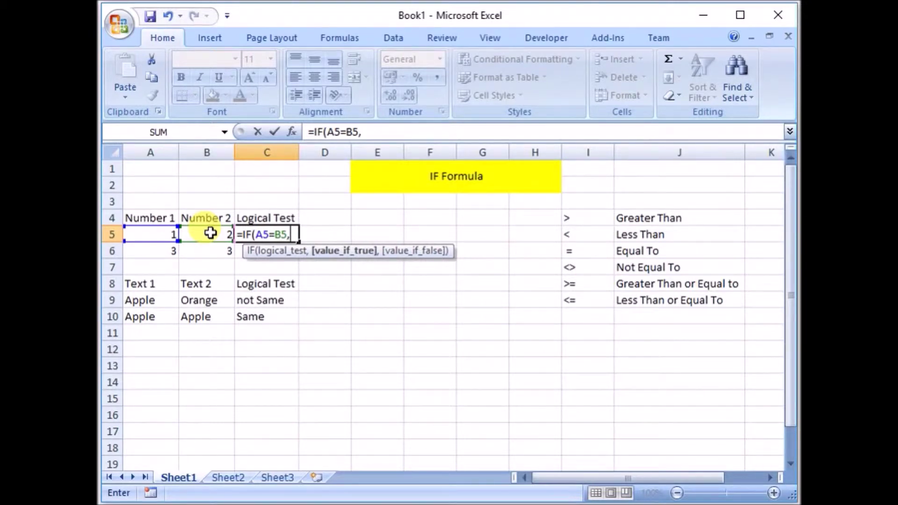
pyautogui.write('"')
pyautogui.write('equal"')
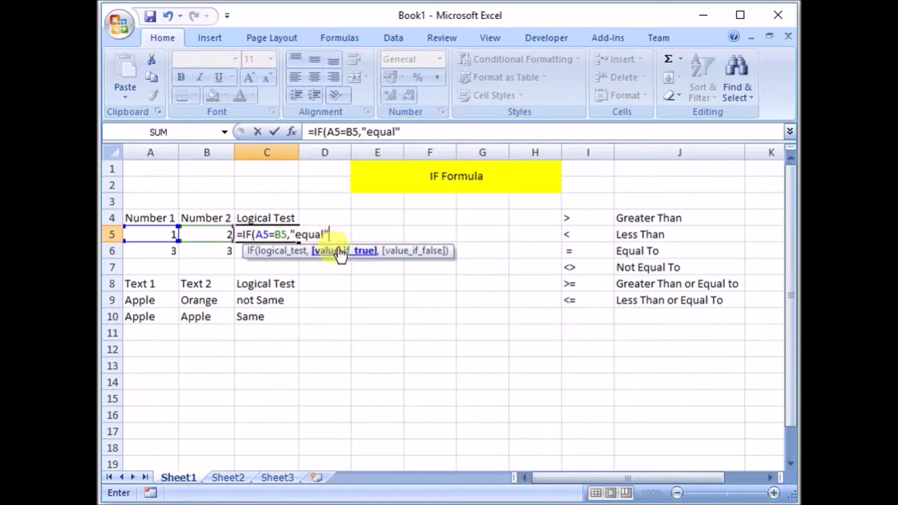
pyautogui.write(',')
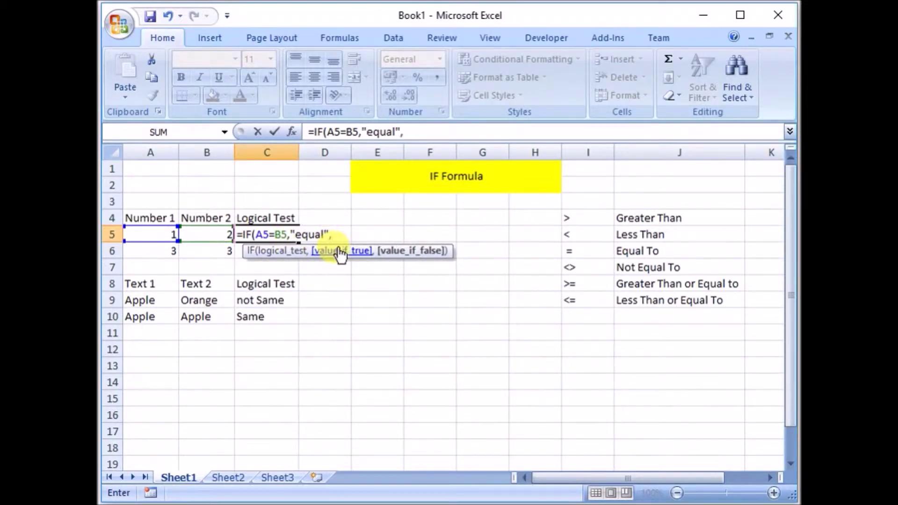
pyautogui.write('"not equal")')
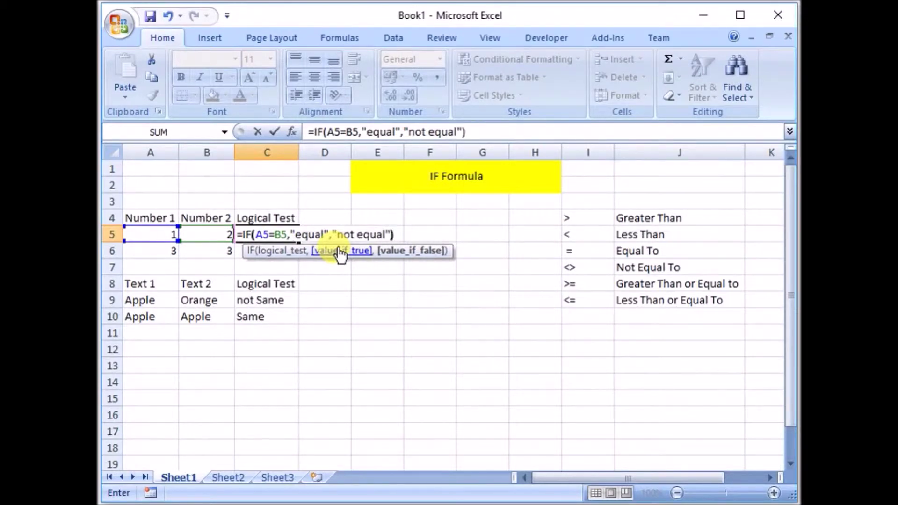
pyautogui.press('Return')
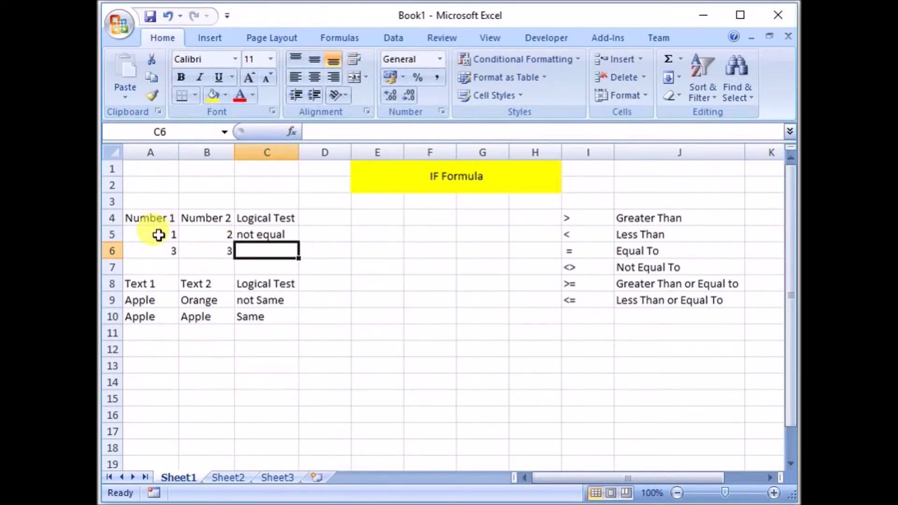
# - Fill the C5 formula down into C6 with the fill handle
pyautogui.click(159, 234)
pyautogui.click(201, 237)
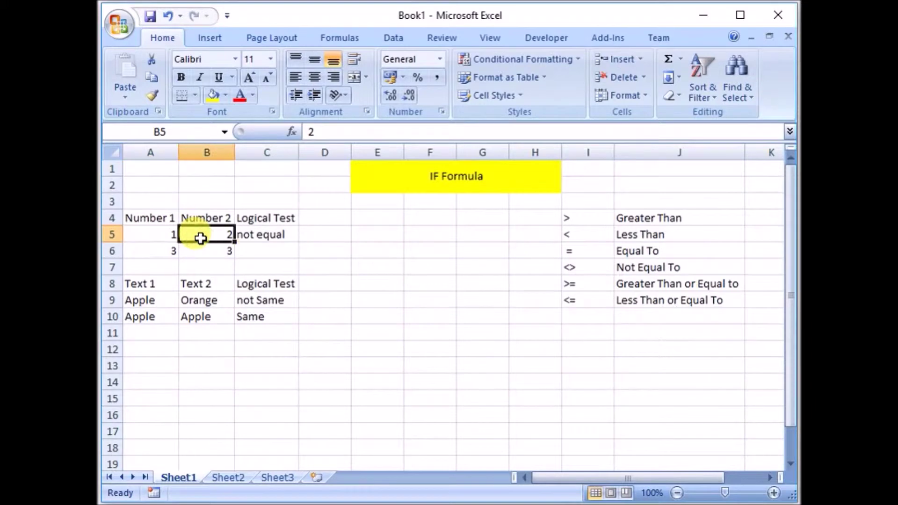
pyautogui.click(240, 235)
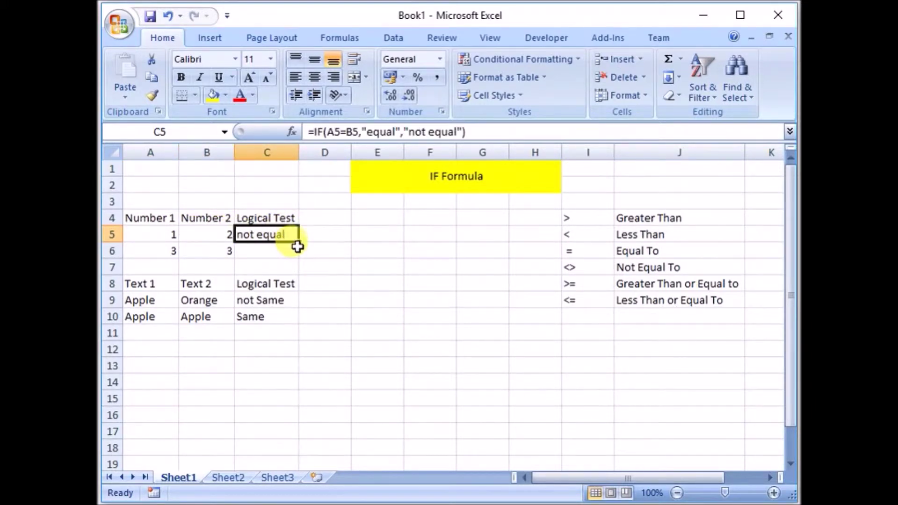
pyautogui.moveTo(299, 242); pyautogui.dragTo(298, 258)
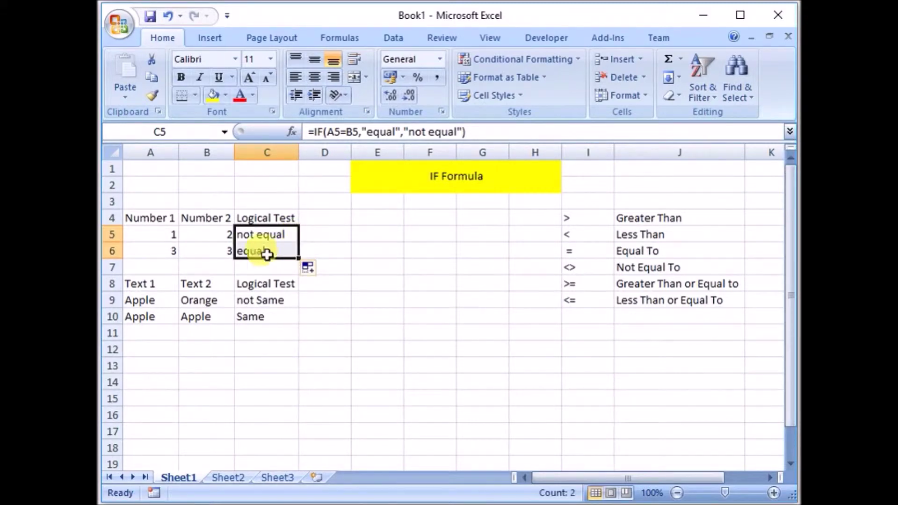
# - Check that C6 holds =IF(A6=B6,"equal","not equal") and shows equal for 3 and 3
pyautogui.doubleClick(251, 251)
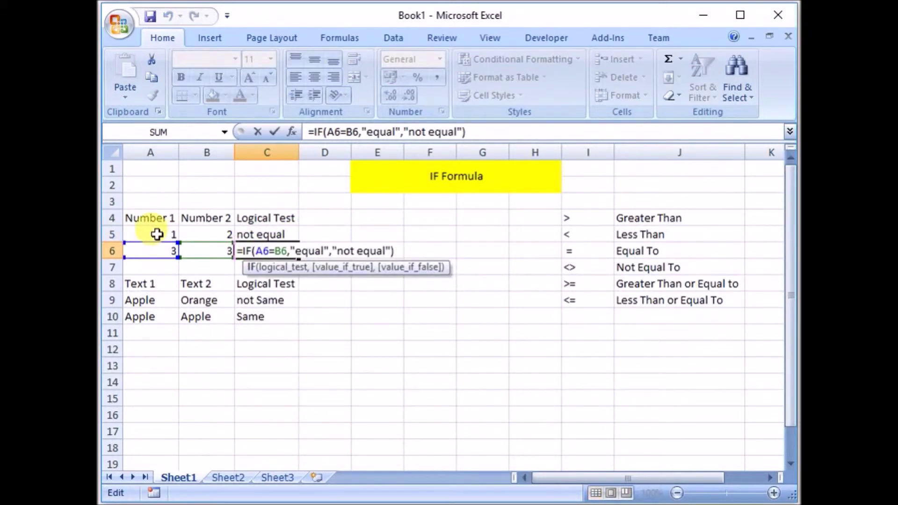
pyautogui.press('Escape')
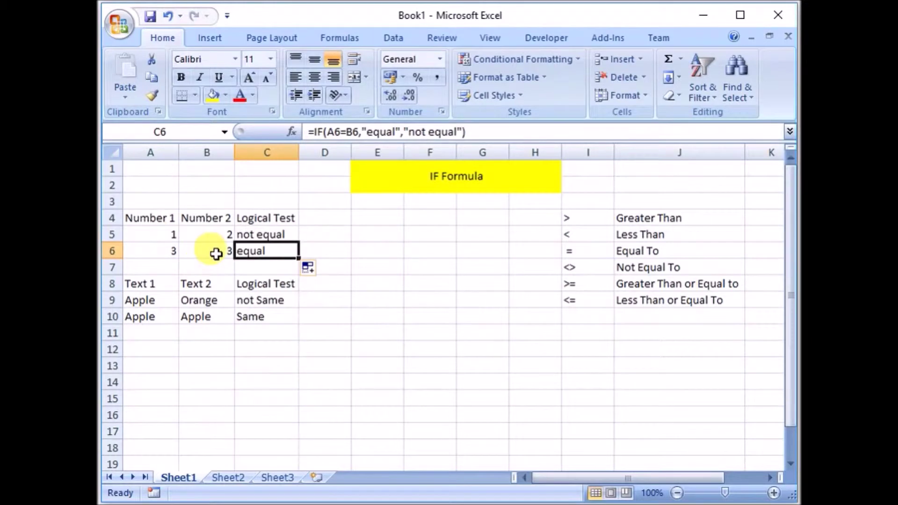
pyautogui.click(215, 254)
pyautogui.click(243, 252)
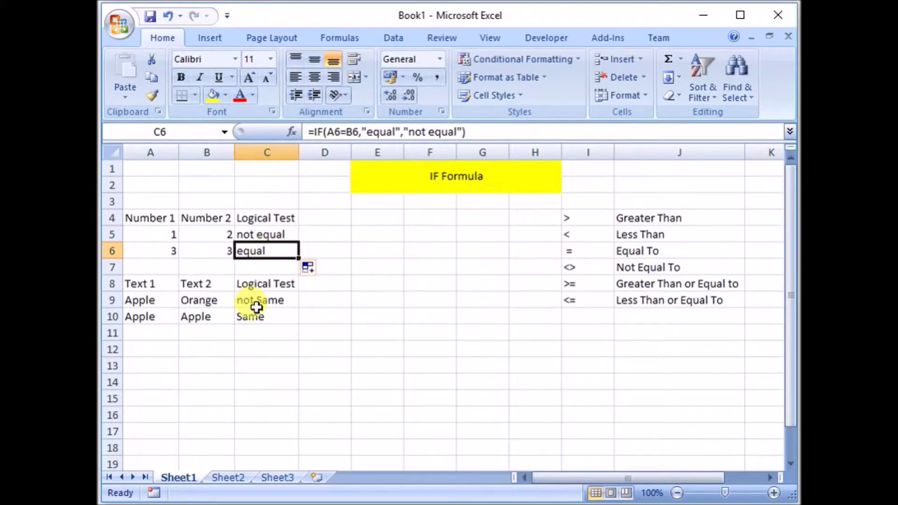
pyautogui.click(154, 285)
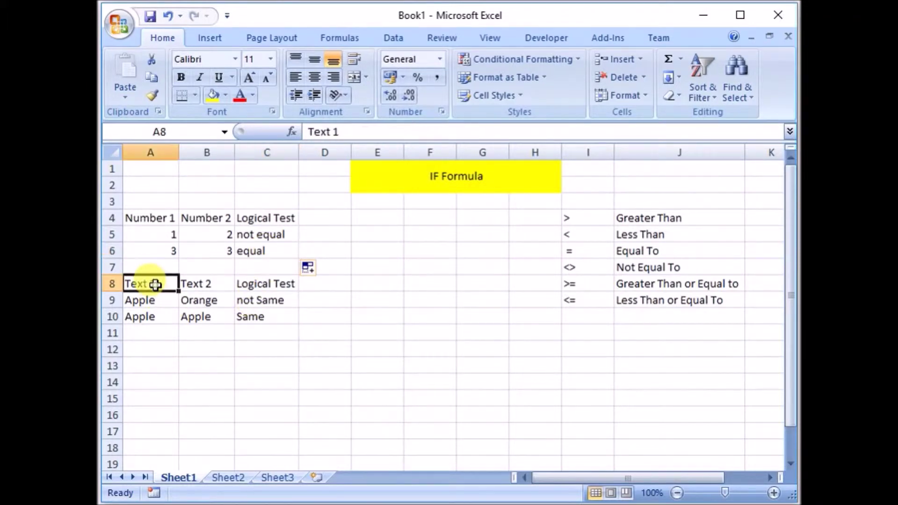
pyautogui.click(196, 284)
pyautogui.click(263, 289)
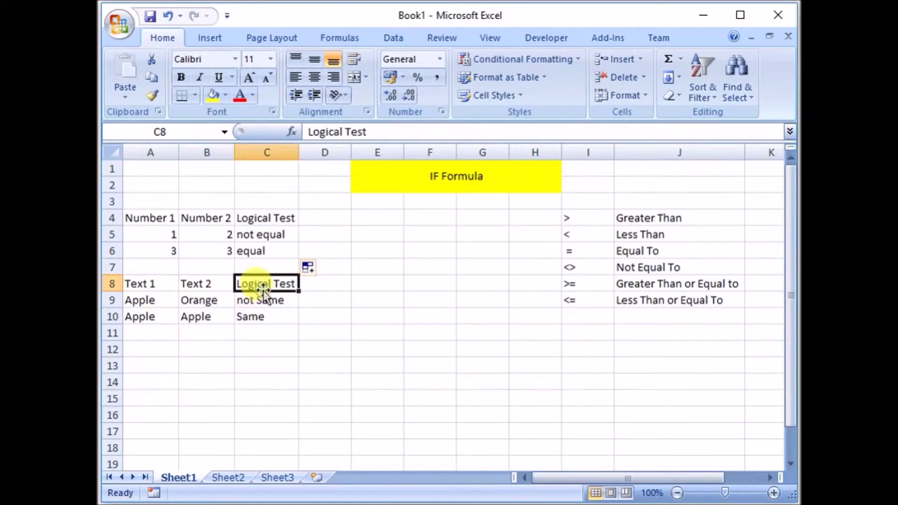
pyautogui.click(156, 302)
pyautogui.click(204, 302)
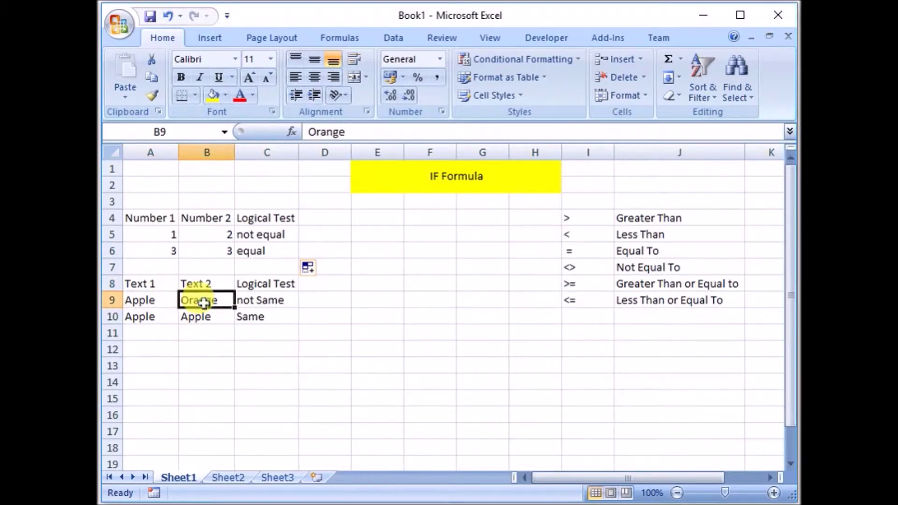
pyautogui.doubleClick(258, 300)
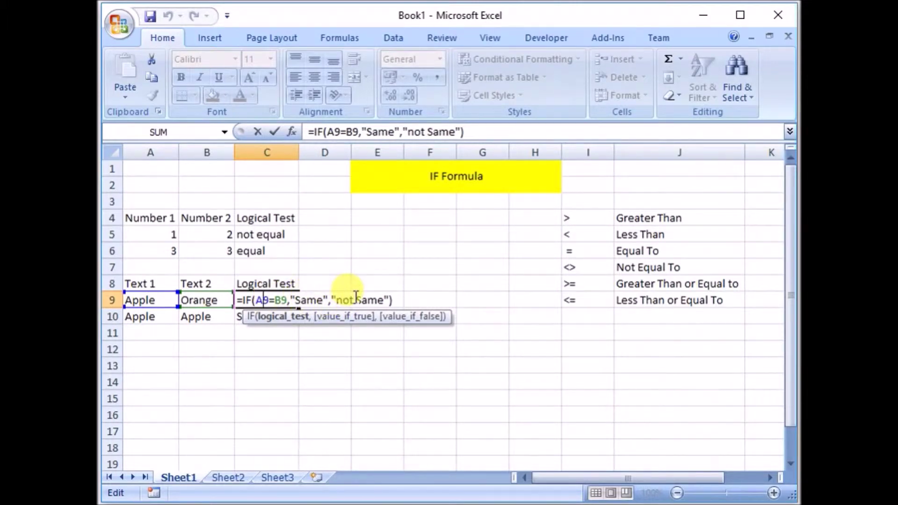
pyautogui.click(398, 318)
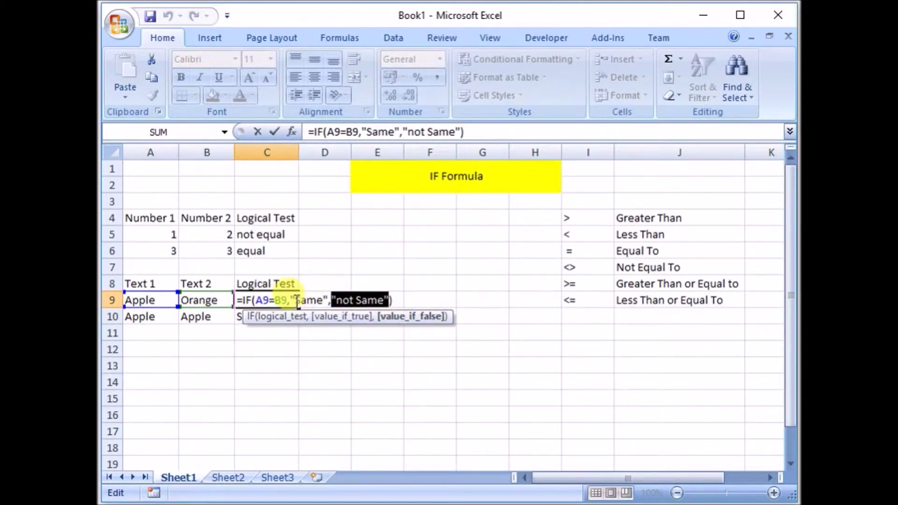
pyautogui.hotkey('ctrl', 'Return')
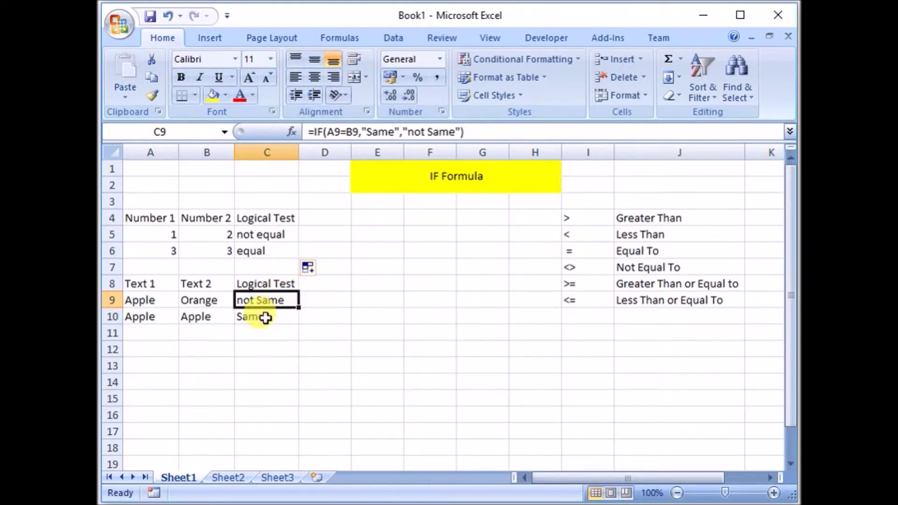
pyautogui.moveTo(140, 319); pyautogui.dragTo(236, 320)
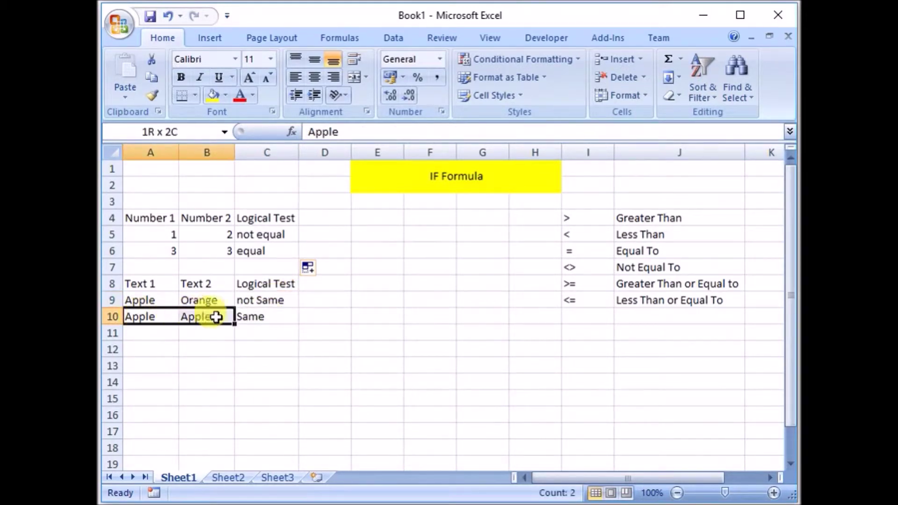
pyautogui.click(275, 315)
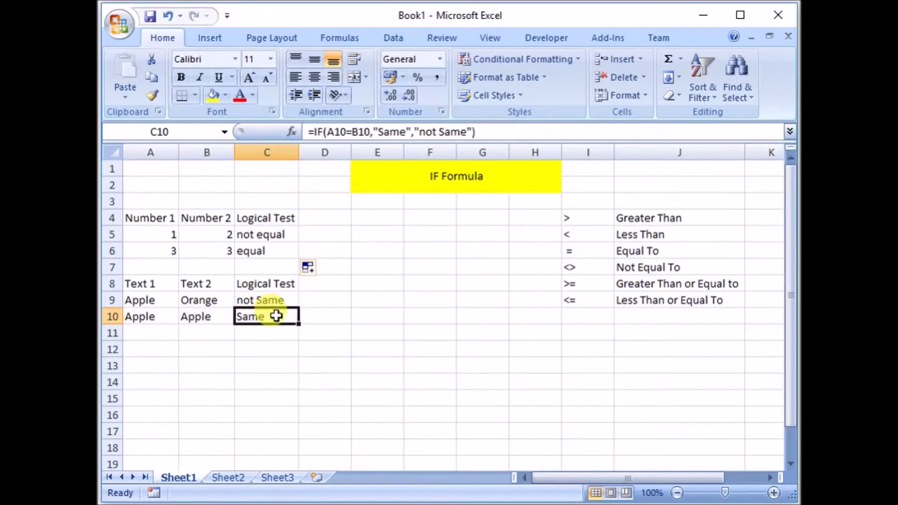
pyautogui.click(260, 234)
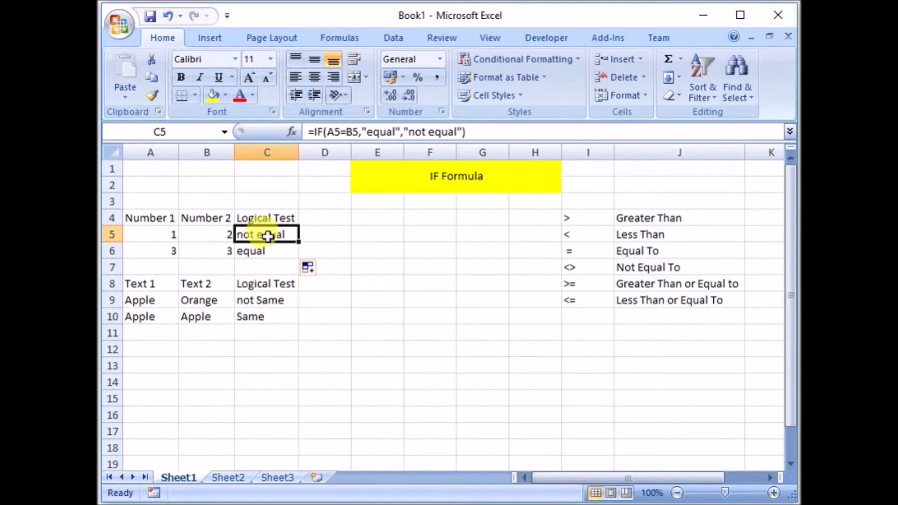
pyautogui.click(347, 132)
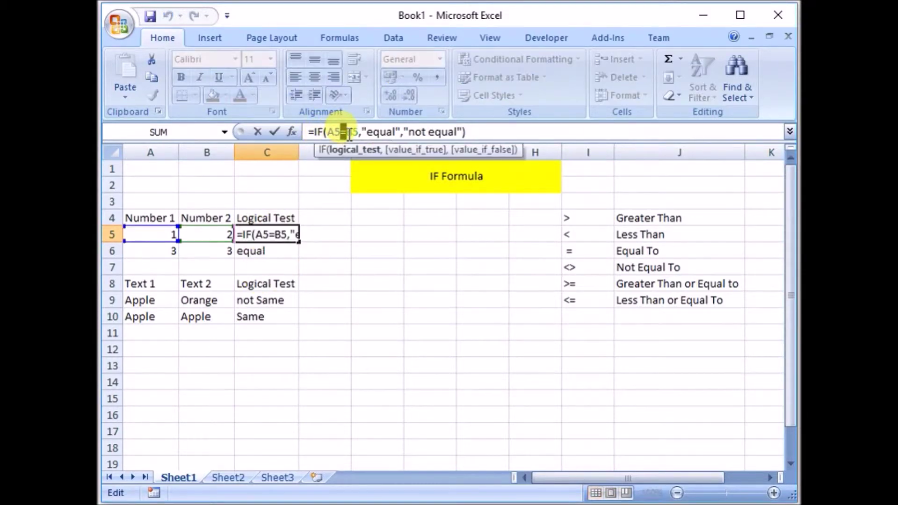
pyautogui.press('Escape')
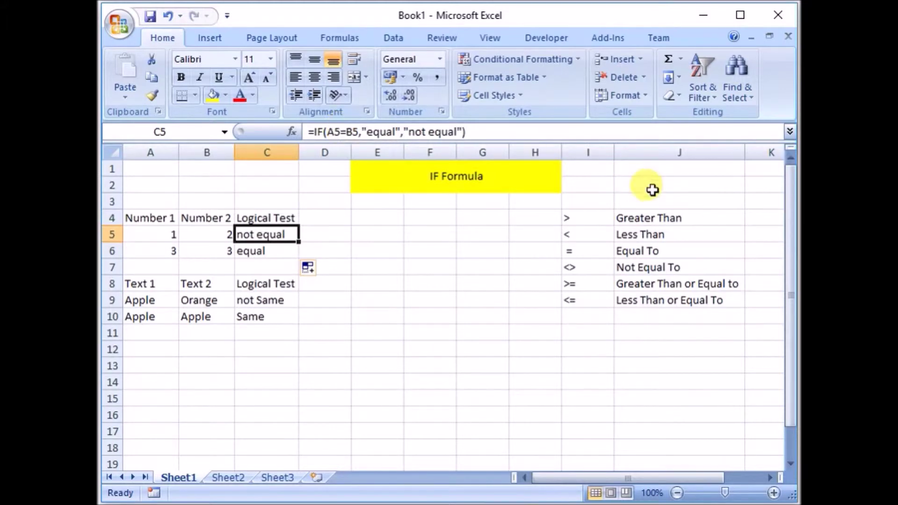
pyautogui.click(571, 217)
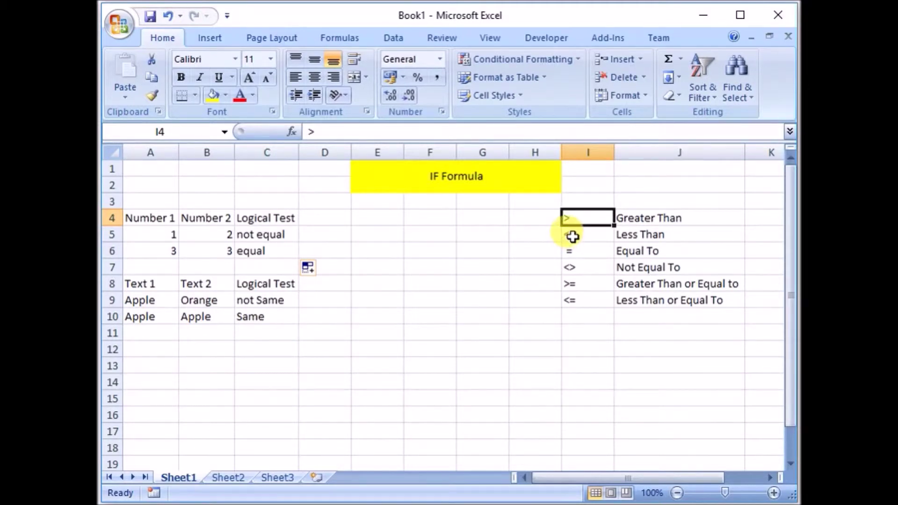
pyautogui.click(571, 237)
pyautogui.click(581, 251)
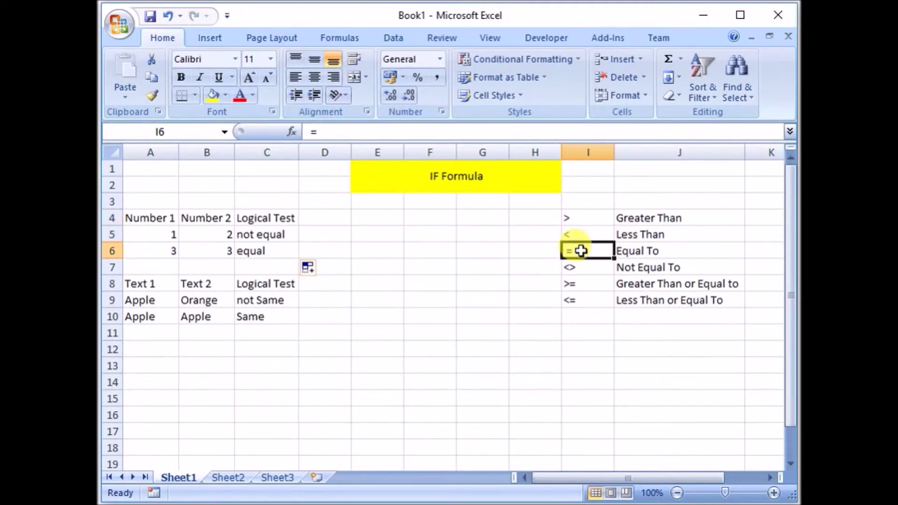
pyautogui.click(585, 269)
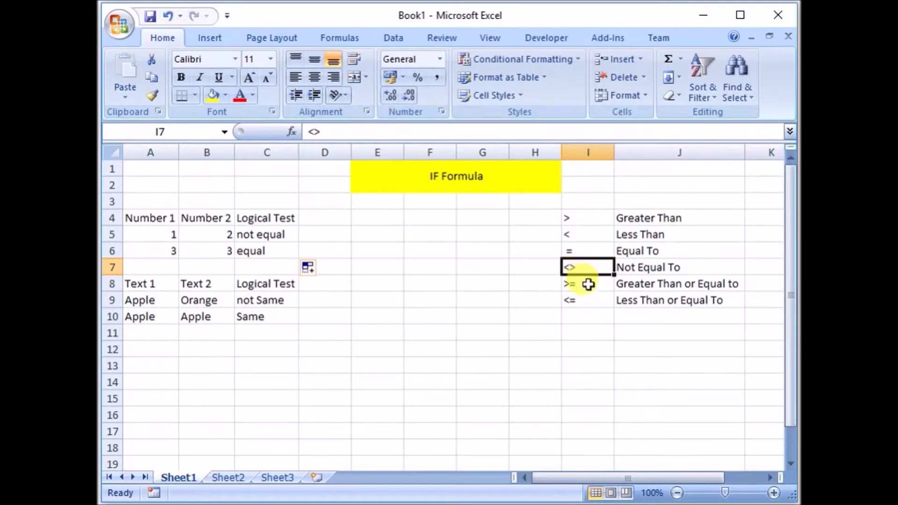
pyautogui.click(587, 284)
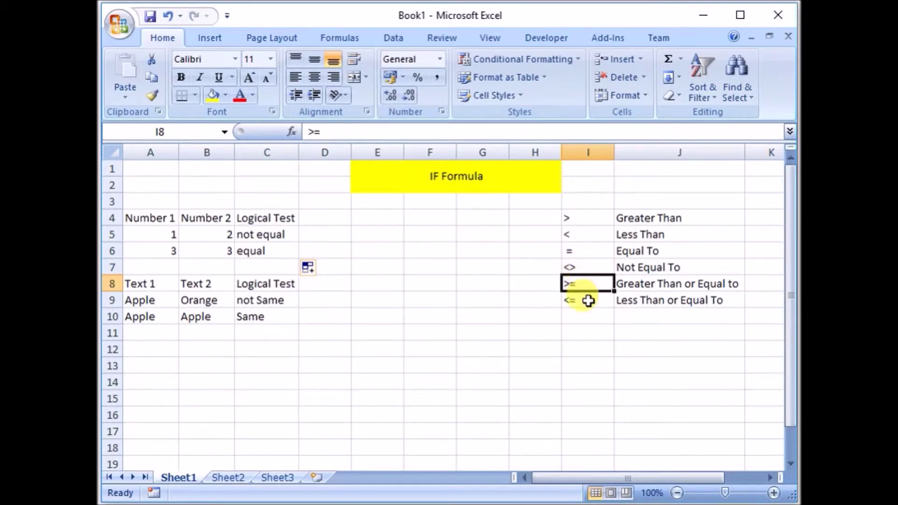
pyautogui.click(587, 300)
pyautogui.click(586, 164)
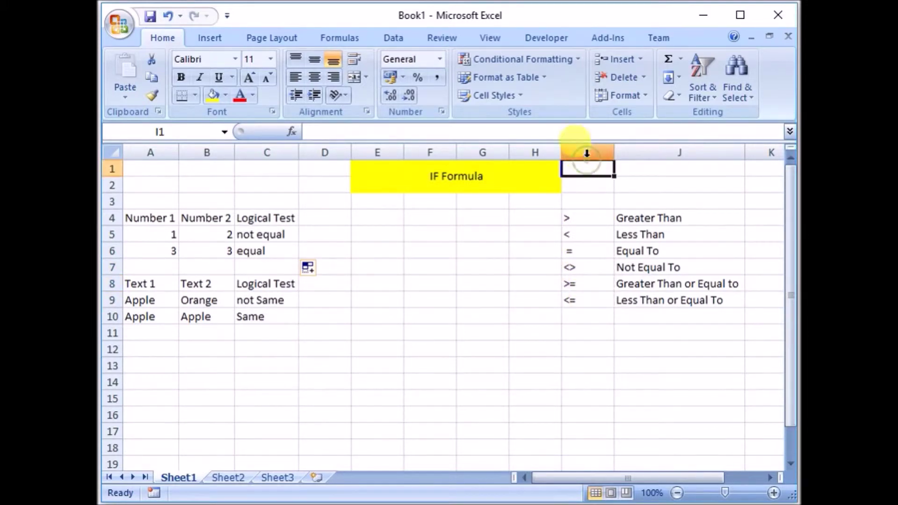
pyautogui.click(588, 153)
pyautogui.click(283, 234)
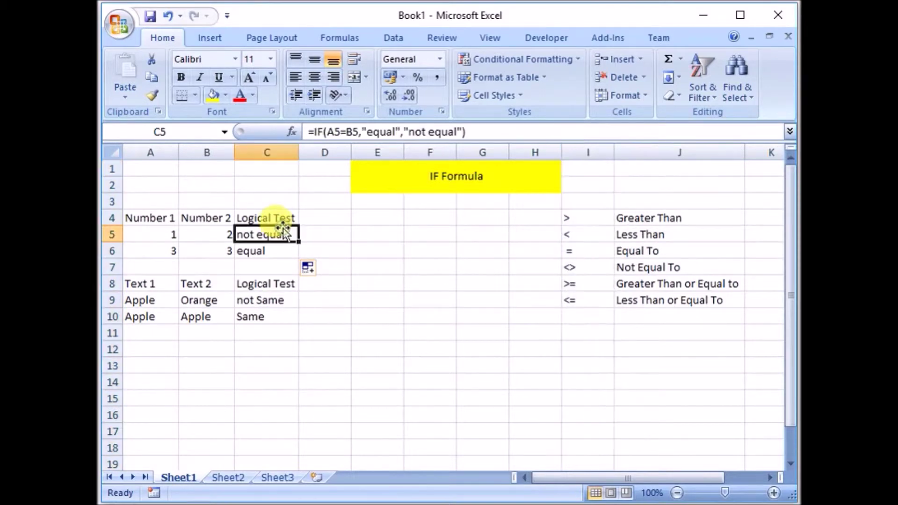
# - Change the C5 comparison from A5=B5 to A5>=B5
pyautogui.click(341, 130)
pyautogui.moveTo(341, 131); pyautogui.dragTo(347, 132)
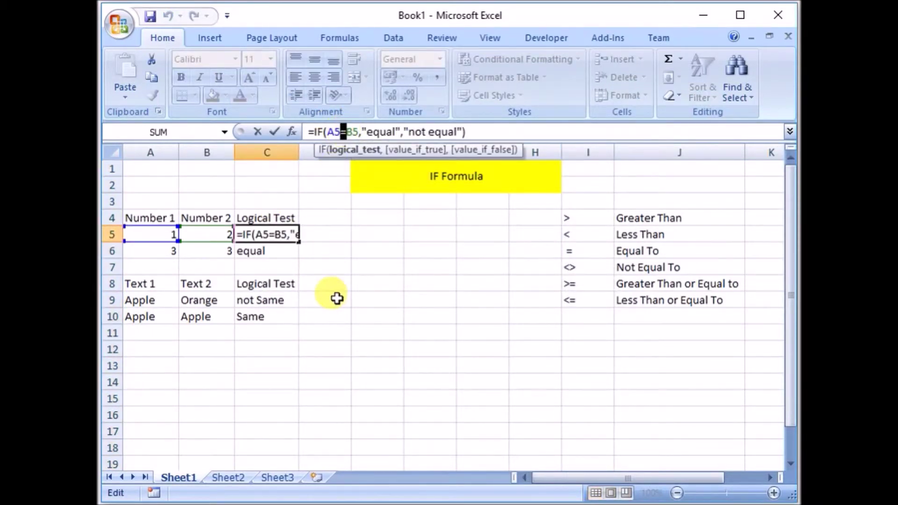
pyautogui.press('Escape')
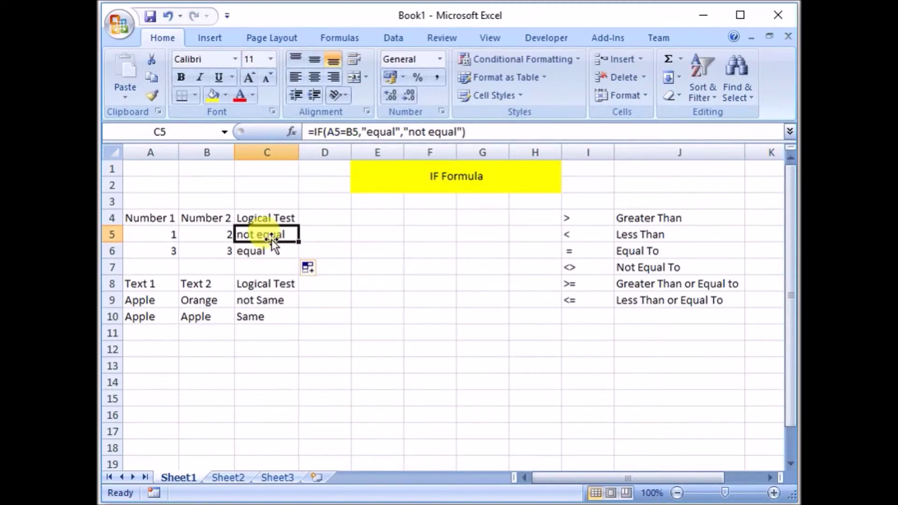
pyautogui.click(348, 132)
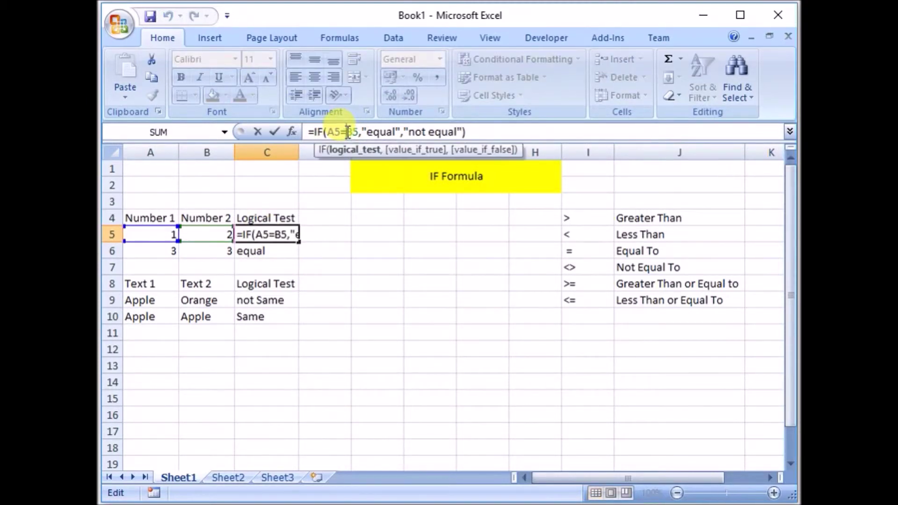
pyautogui.press('BackSpace')
pyautogui.write('>')
pyautogui.write('=')
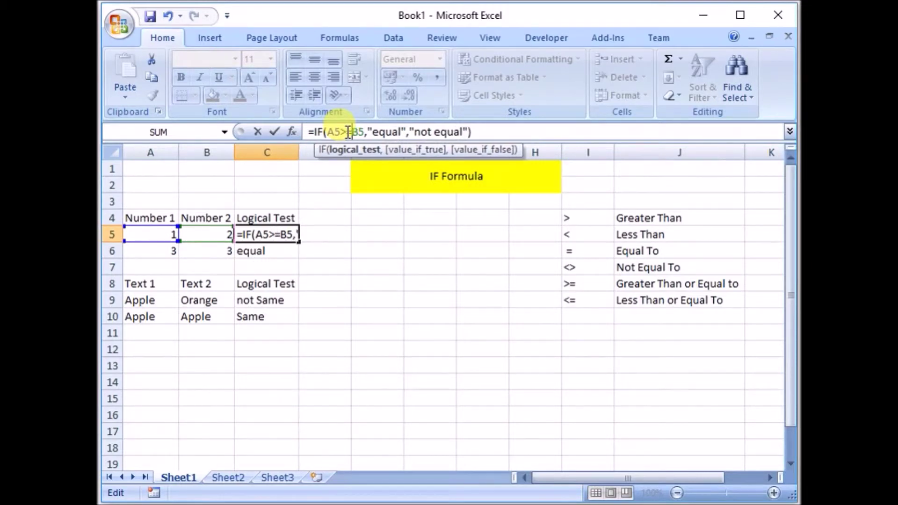
pyautogui.press('Return')
pyautogui.click(280, 235)
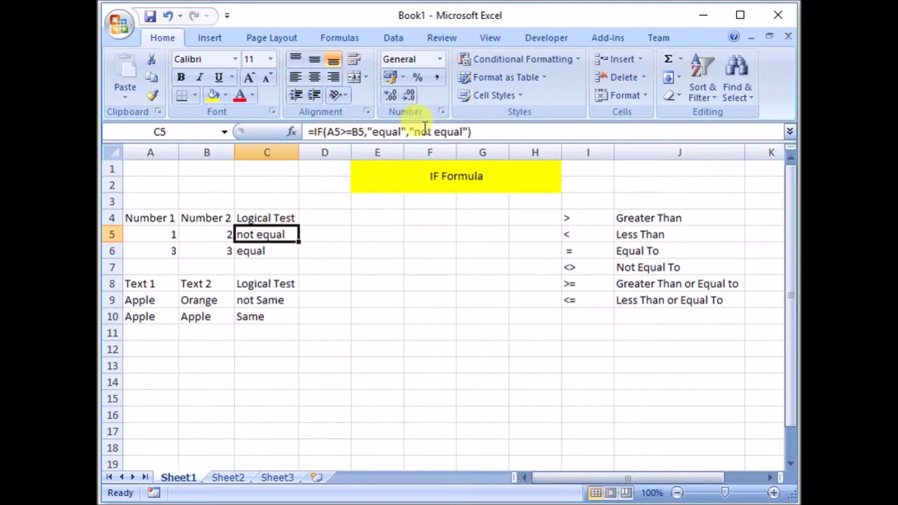
# - Replace C5's results with "less" if true and "greater" if false
pyautogui.moveTo(415, 133); pyautogui.dragTo(462, 133)
pyautogui.write('greater')
pyautogui.moveTo(373, 133); pyautogui.dragTo(401, 133)
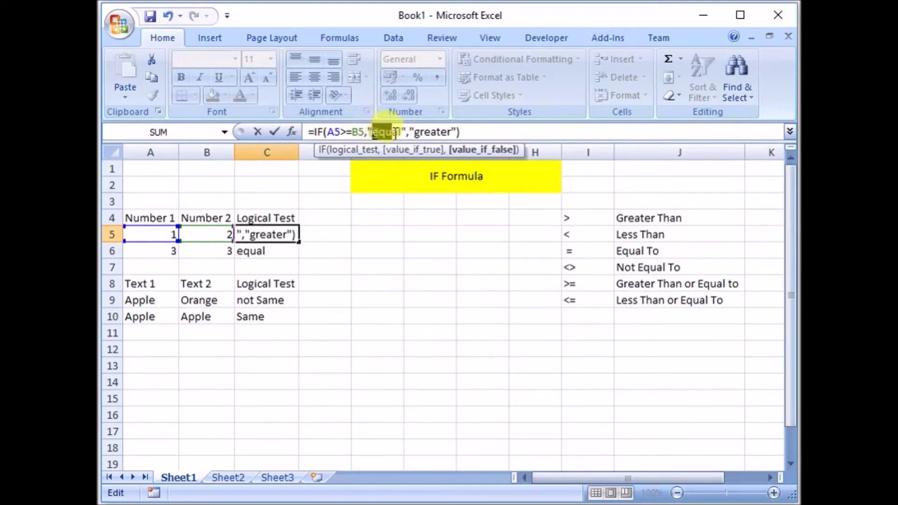
pyautogui.write('less')
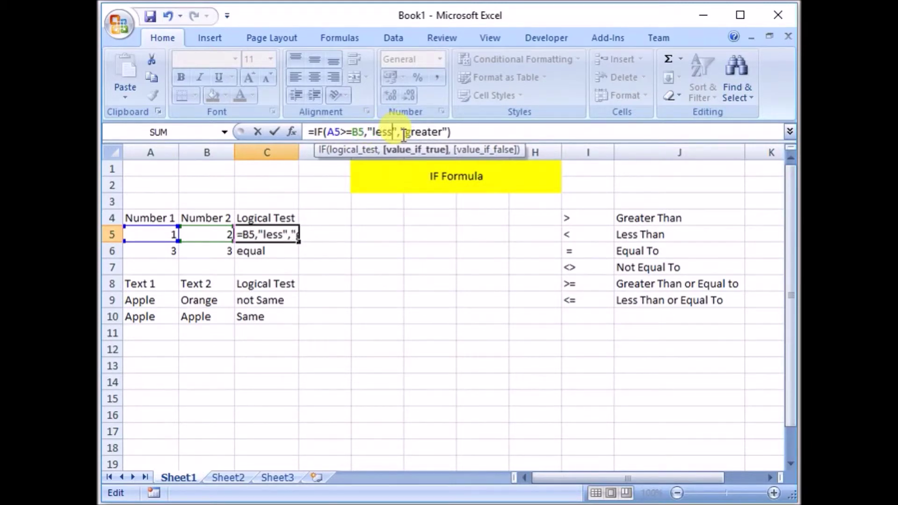
pyautogui.press('Return')
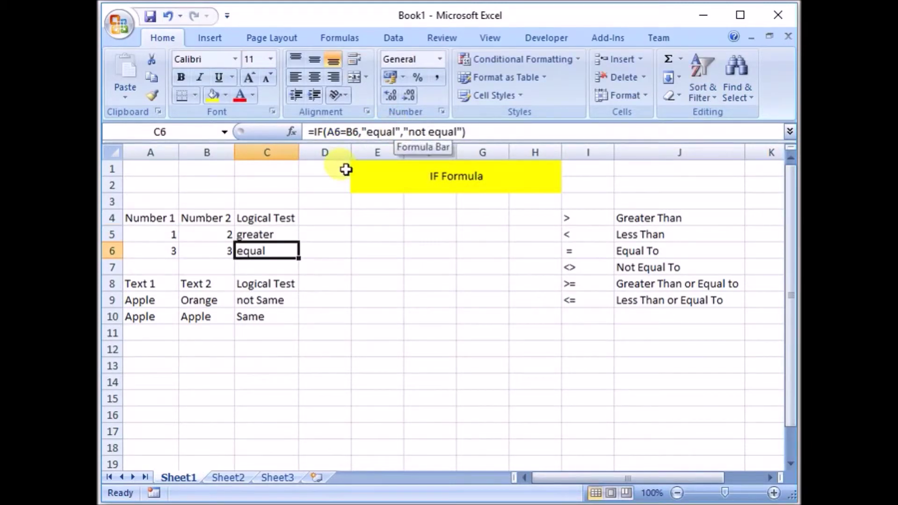
pyautogui.click(260, 236)
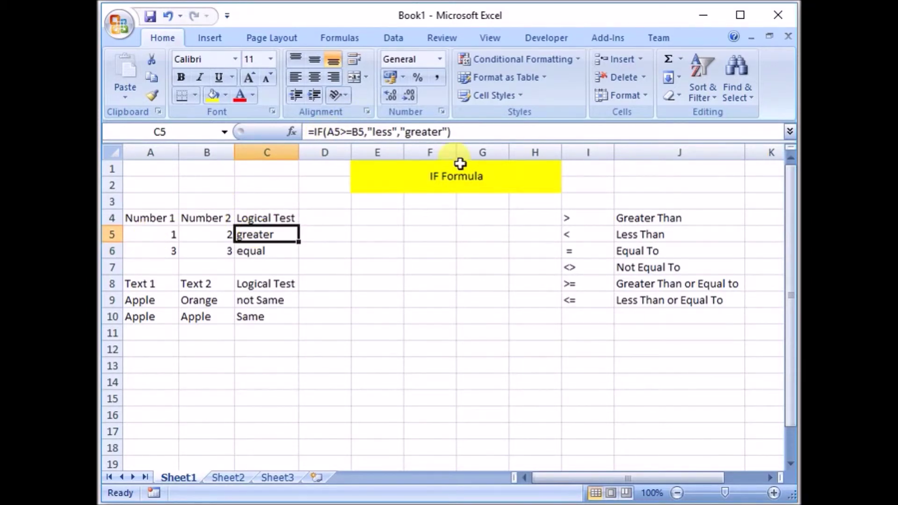
# - Change C5 to =IF(A5>=B5,"greater","less"), so it shows less for 1 and 2
pyautogui.moveTo(408, 135); pyautogui.dragTo(442, 134)
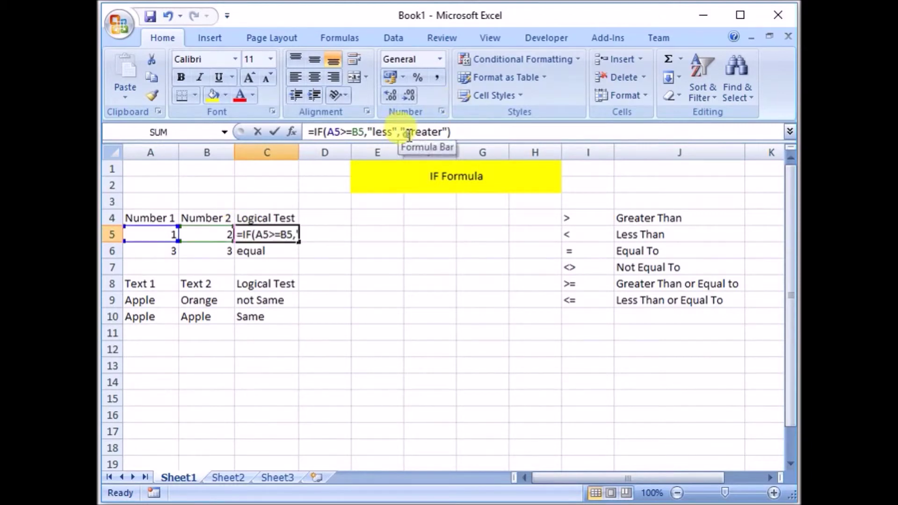
pyautogui.press('Delete')
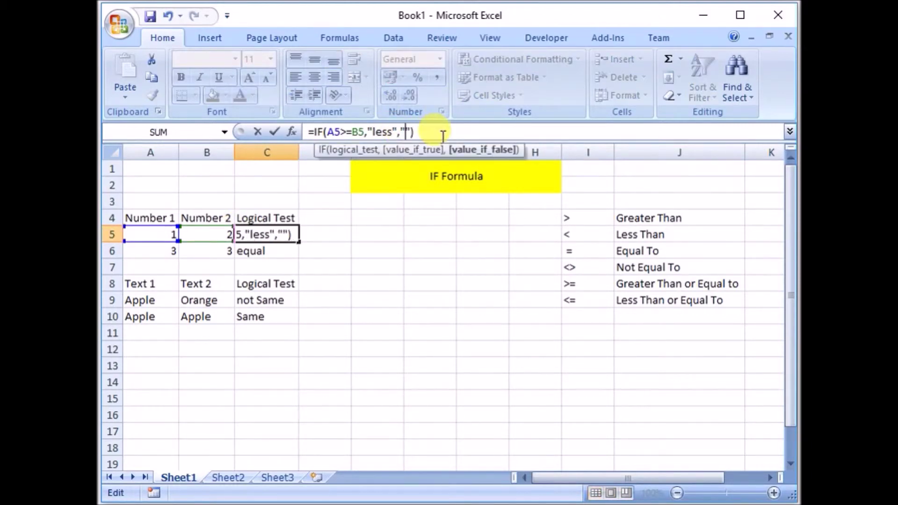
pyautogui.write('less')
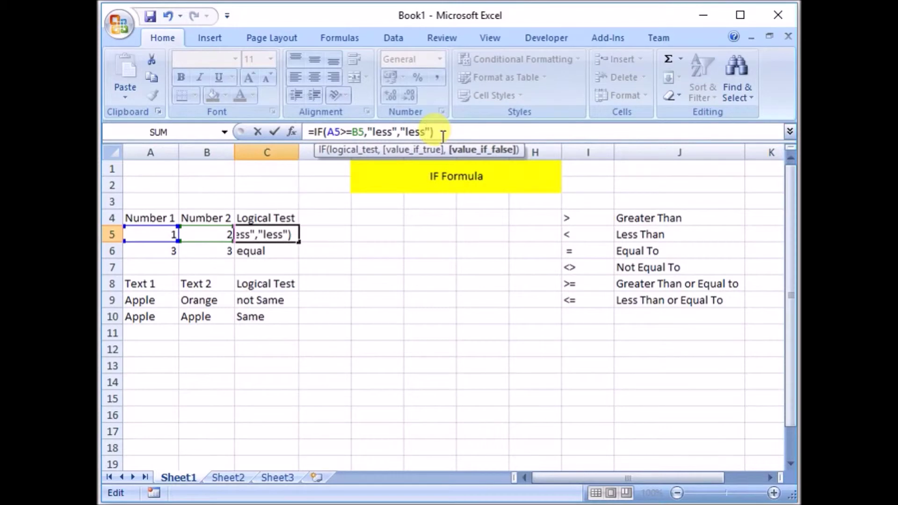
pyautogui.moveTo(372, 133); pyautogui.dragTo(394, 136)
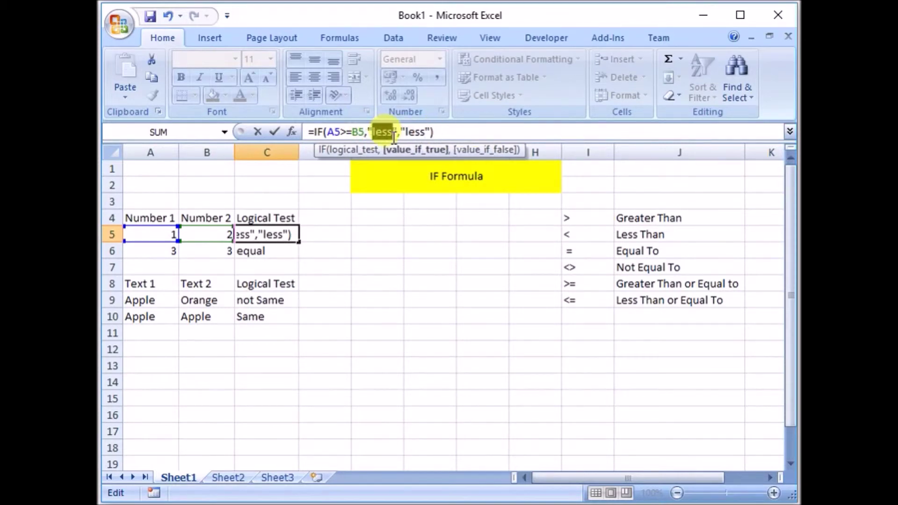
pyautogui.write('greater')
pyautogui.press('Return')
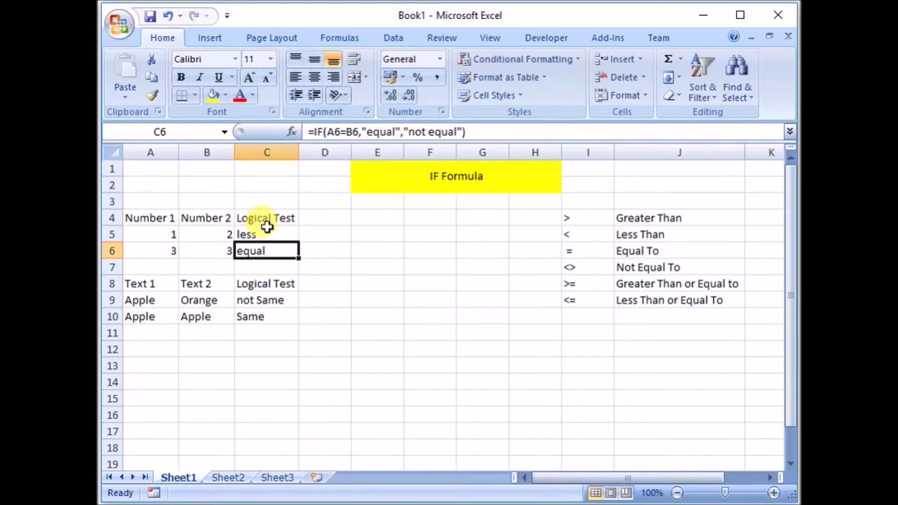
pyautogui.click(283, 231)
pyautogui.click(149, 236)
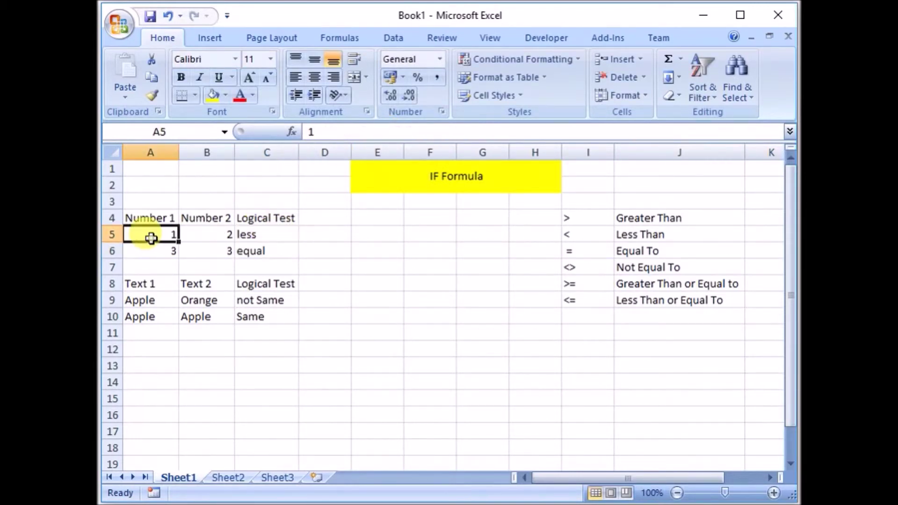
pyautogui.click(217, 236)
pyautogui.click(261, 235)
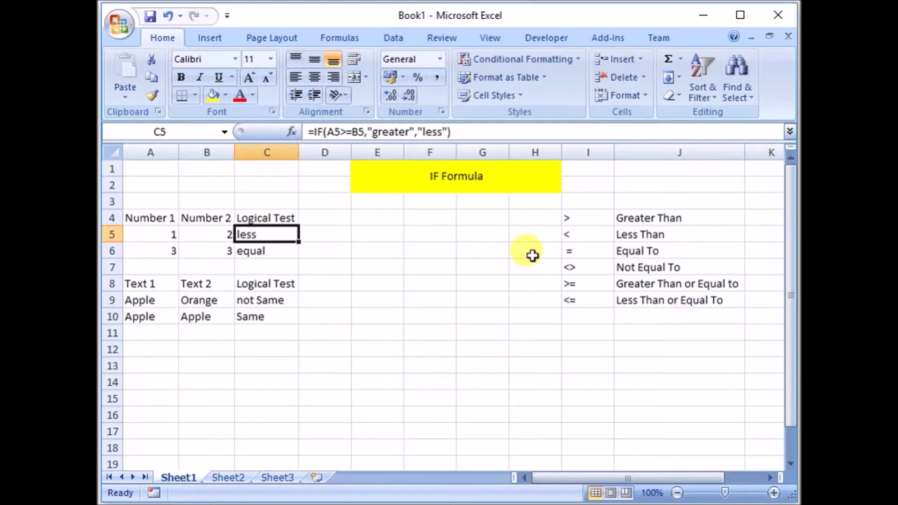
pyautogui.moveTo(595, 218); pyautogui.dragTo(595, 296)
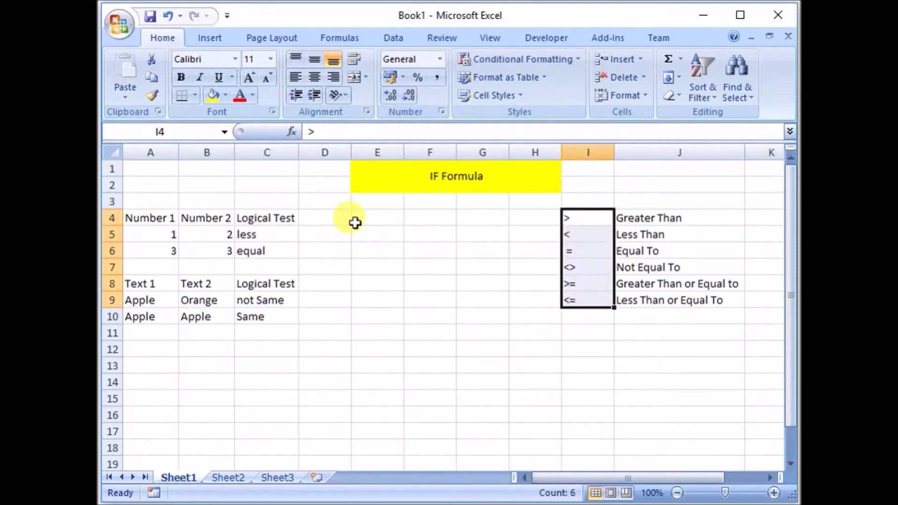
pyautogui.click(266, 234)
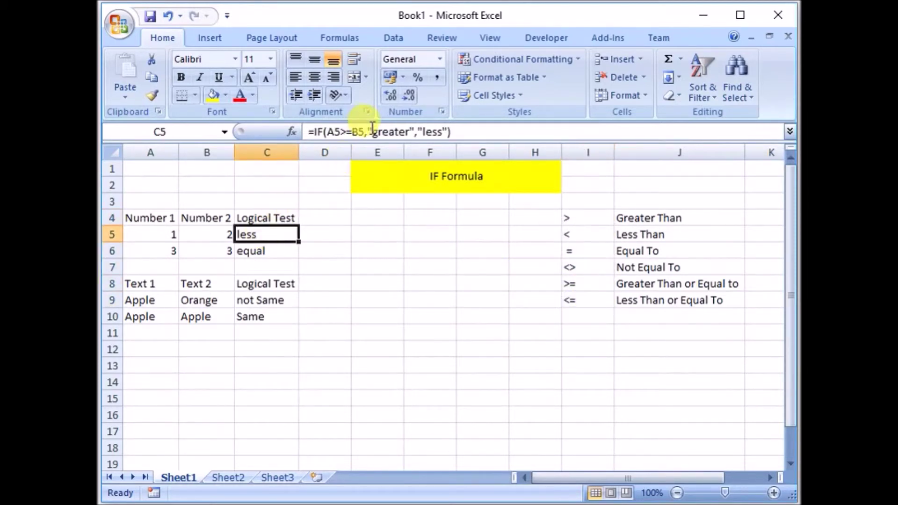
pyautogui.moveTo(369, 132); pyautogui.dragTo(413, 132)
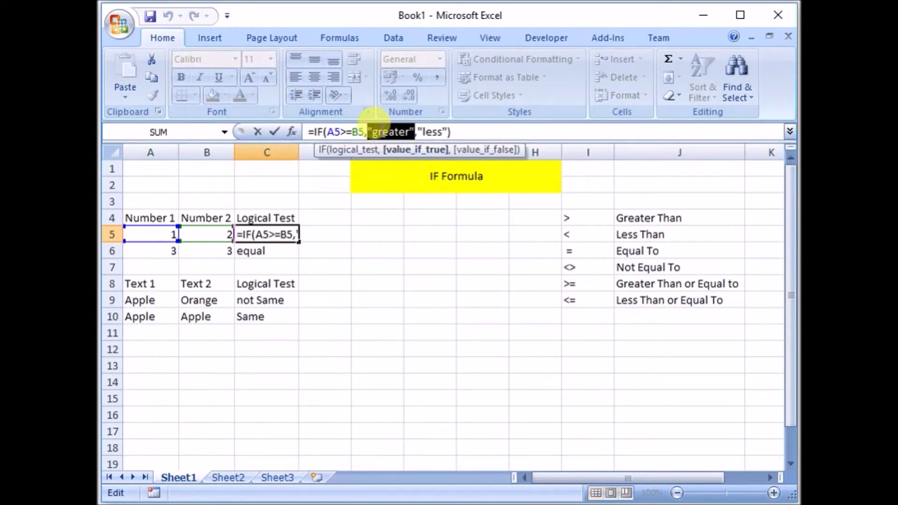
pyautogui.moveTo(417, 133); pyautogui.dragTo(448, 132)
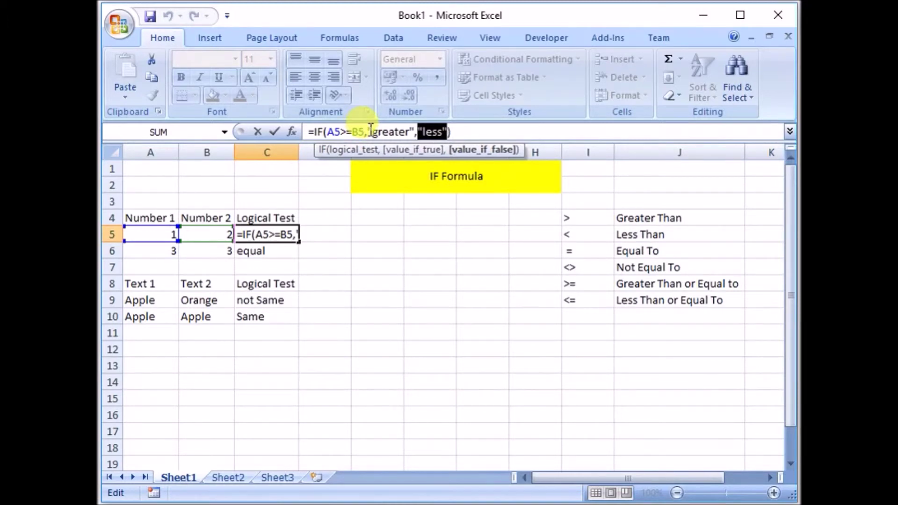
pyautogui.moveTo(369, 132); pyautogui.dragTo(415, 132)
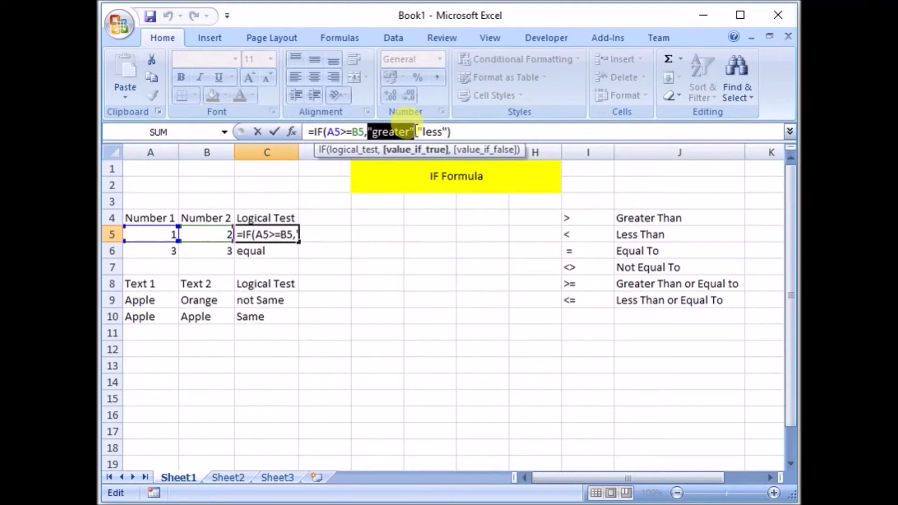
pyautogui.click(487, 137)
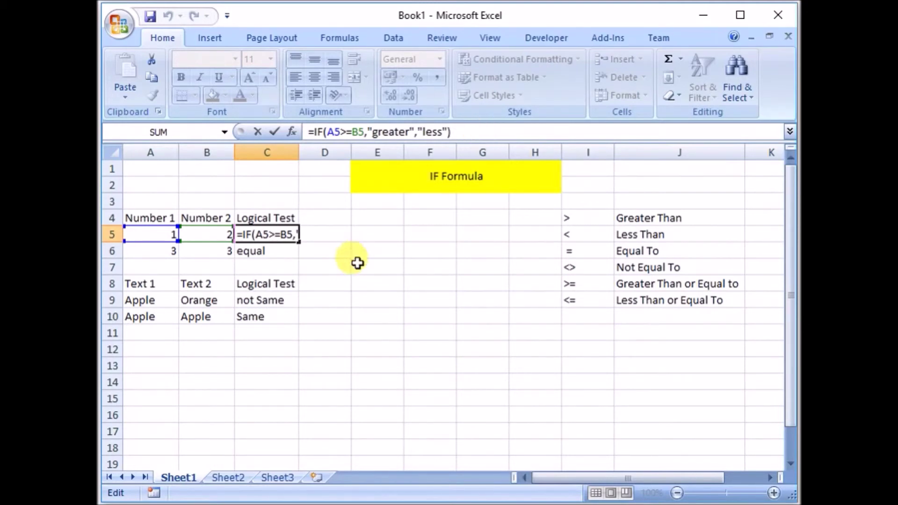
pyautogui.hotkey('ctrl', 'Return')
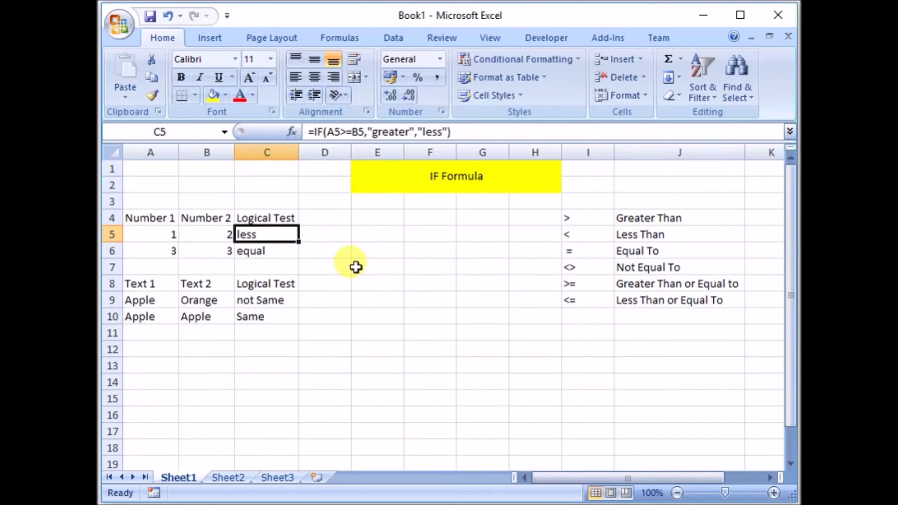
pyautogui.click(477, 472)
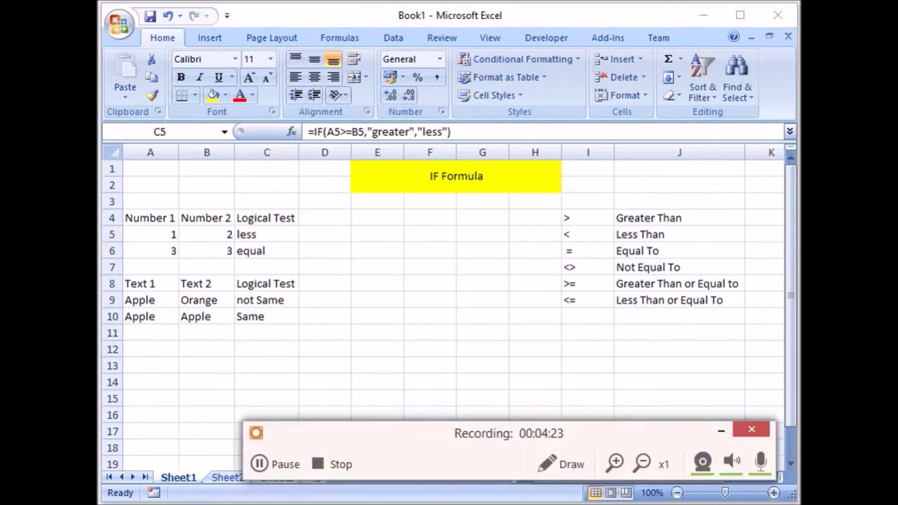
pyautogui.click(330, 466)
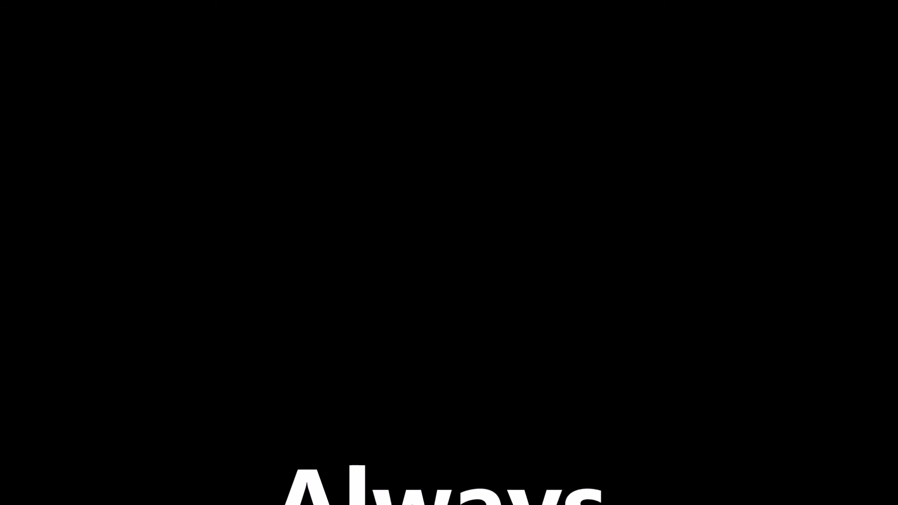